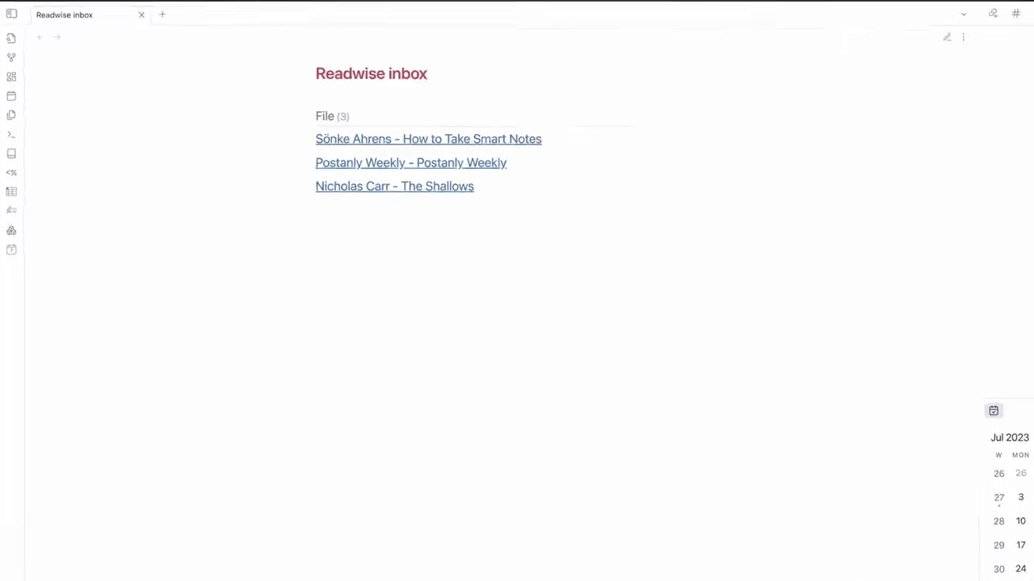
# Open the note on The Shallows from the Readwise inbox
pyautogui.click(449, 188)
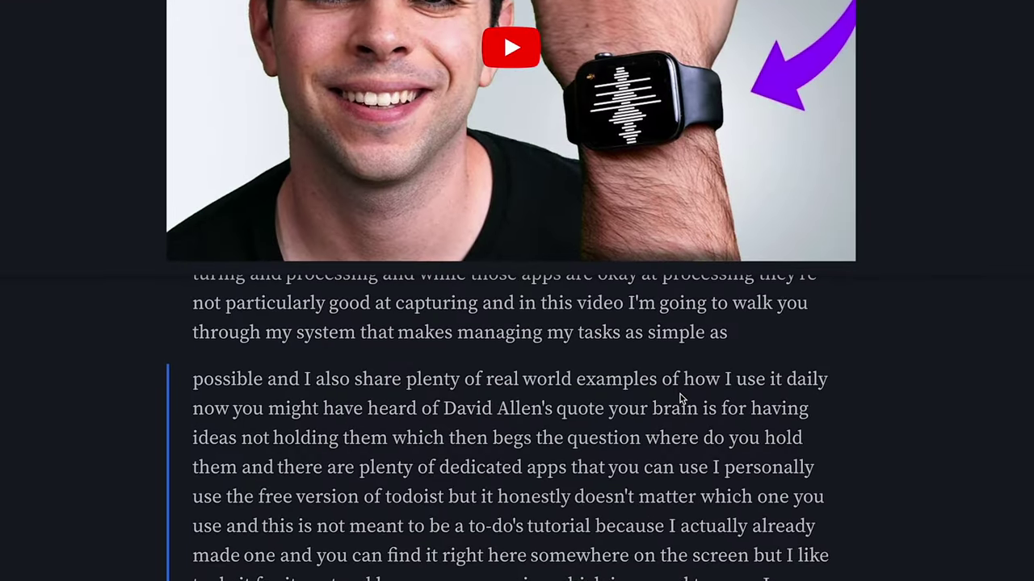
# Highlight the transcript passage from David Allen's quote through "plenty of dedicated apps" and open a note for the highlight
pyautogui.moveTo(527, 408); pyautogui.dragTo(626, 468)
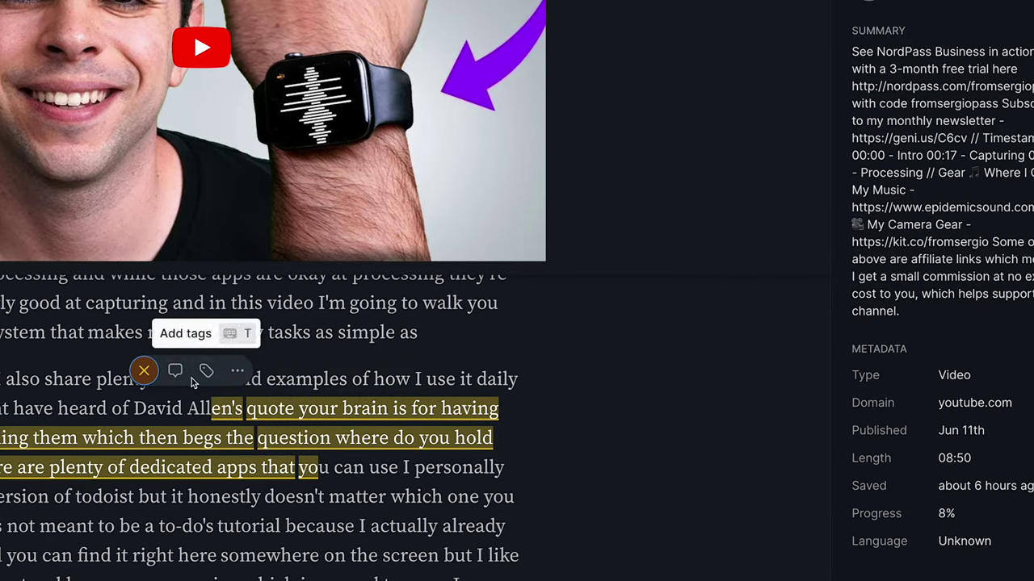
pyautogui.press('n')
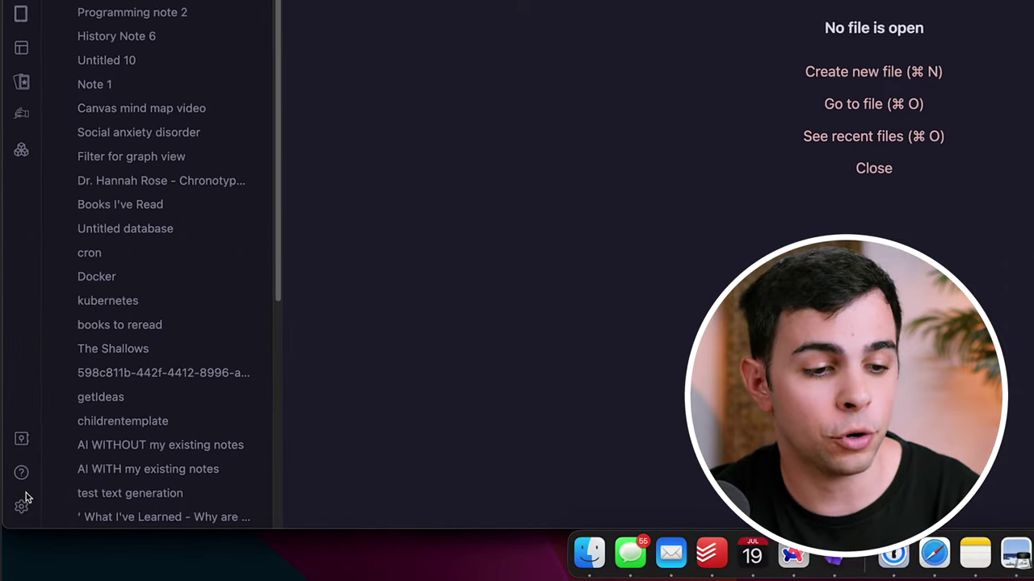
# Search Obsidian's community plugins for "readwise", then install and enable the Readwise Official plugin
pyautogui.click(23, 502)
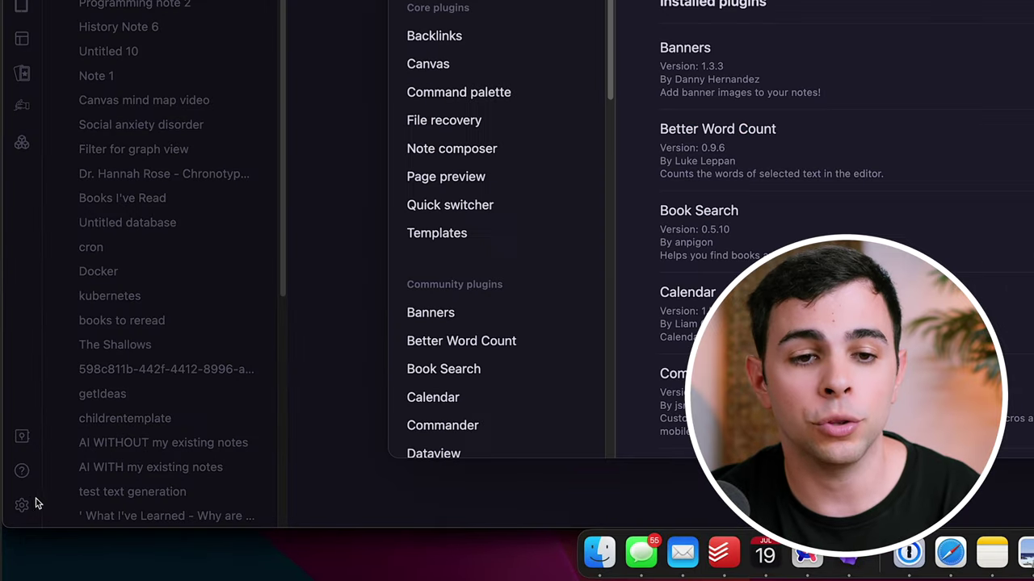
pyautogui.click(931, 128)
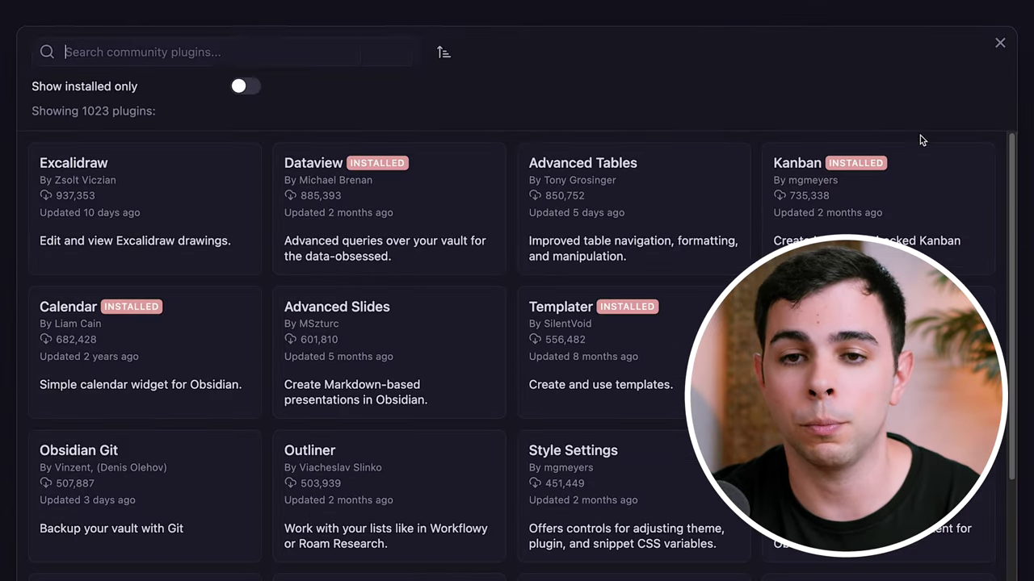
pyautogui.write('readwise')
pyautogui.click(215, 173)
pyautogui.click(353, 278)
pyautogui.click(359, 284)
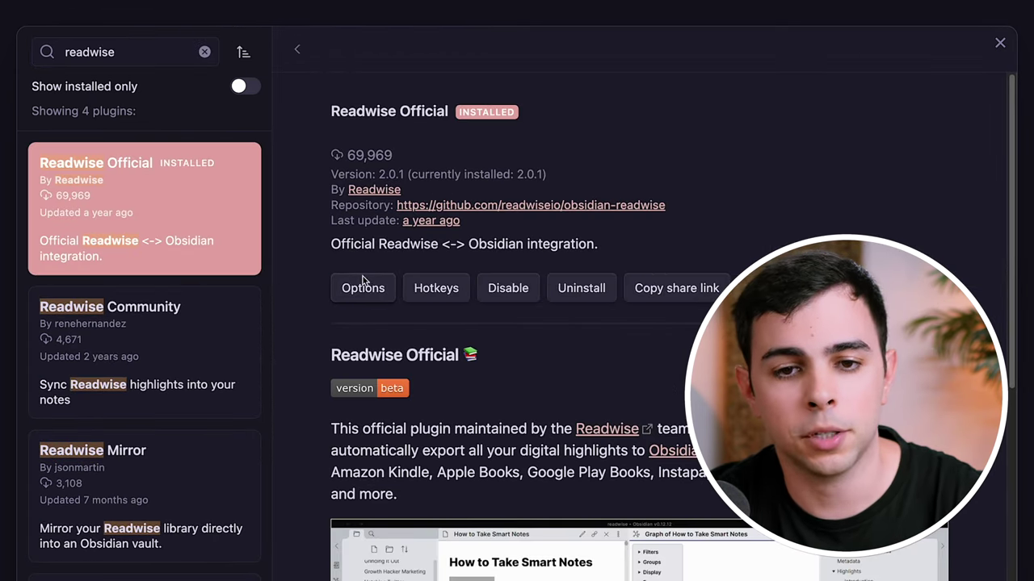
# Connect Obsidian to Readwise in the plugin's options and set the resync frequency to every 1 hour
pyautogui.click(381, 292)
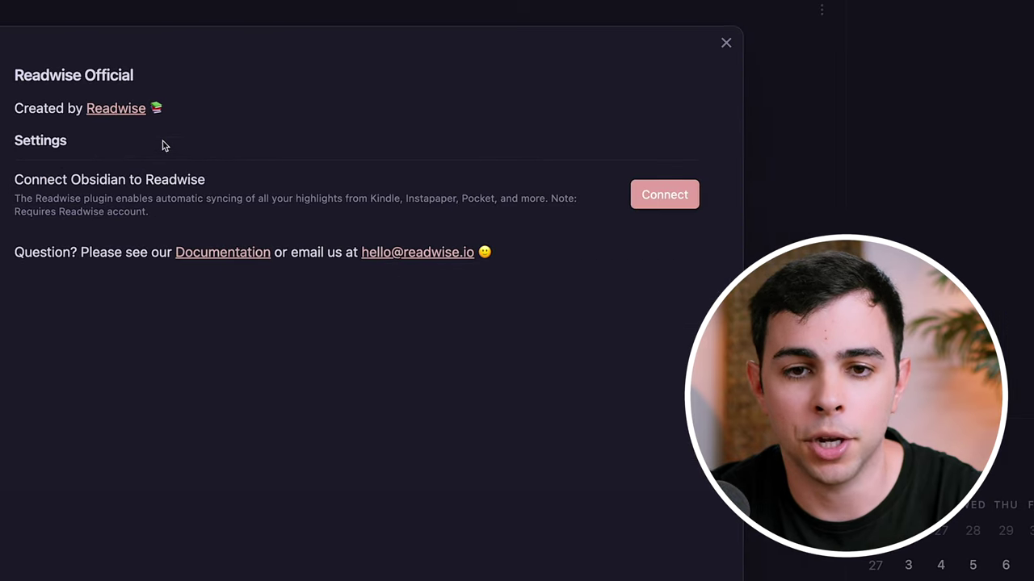
pyautogui.click(684, 196)
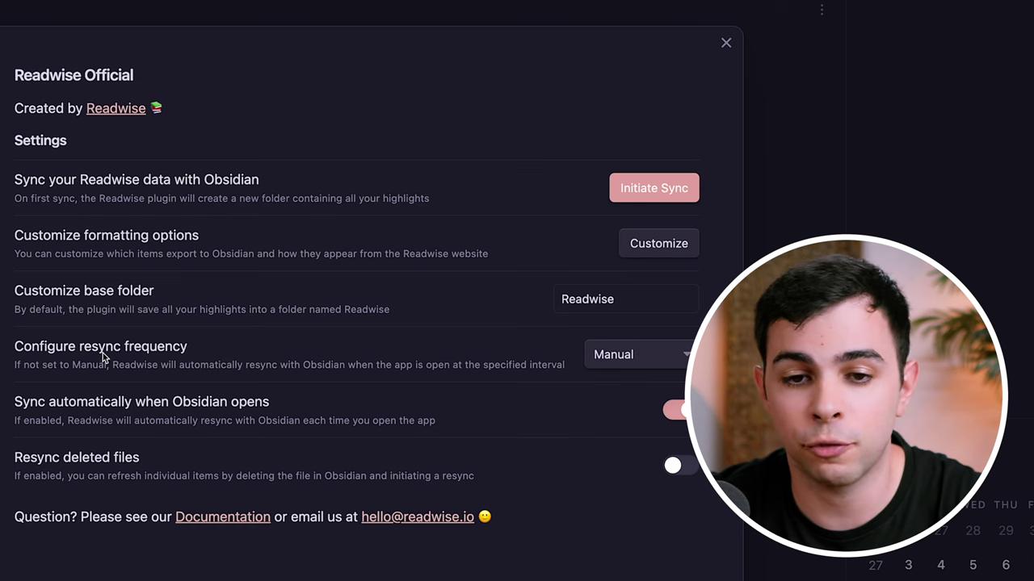
pyautogui.click(635, 355)
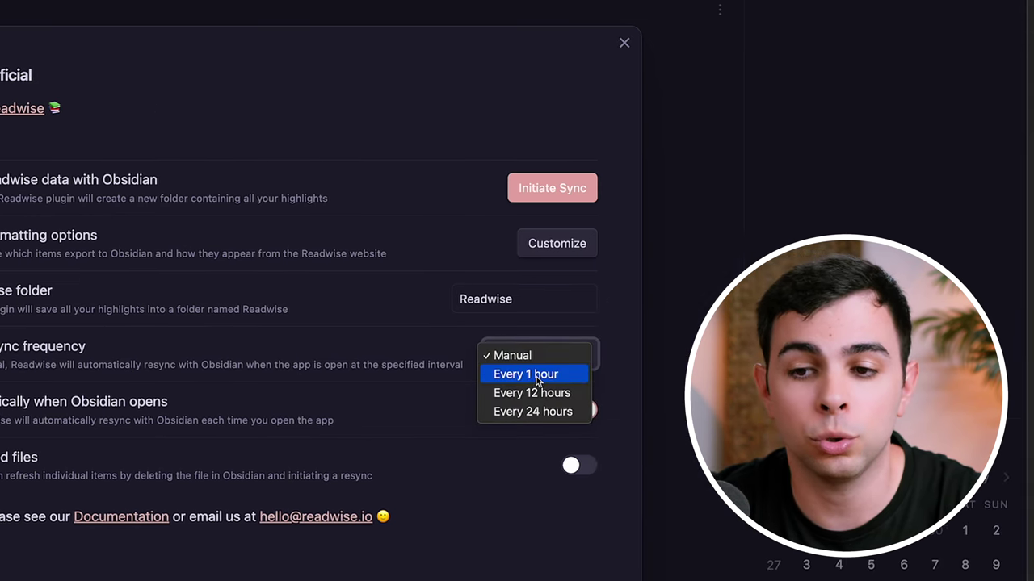
pyautogui.click(536, 377)
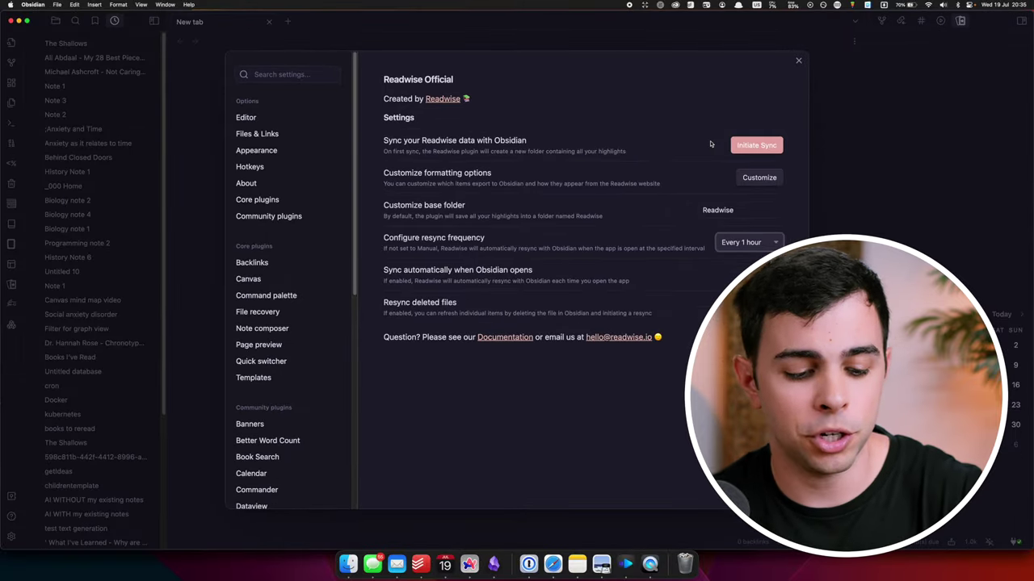
# Switch to Readwise in the Arc browser, open the Obsidian export configuration and enable custom formatting
pyautogui.press('super+Tab')
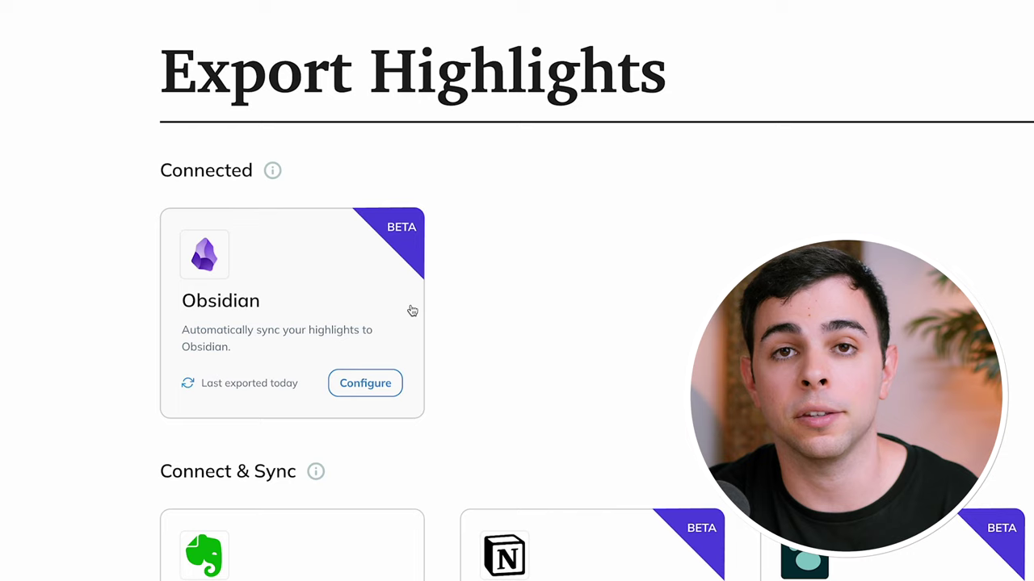
pyautogui.click(382, 380)
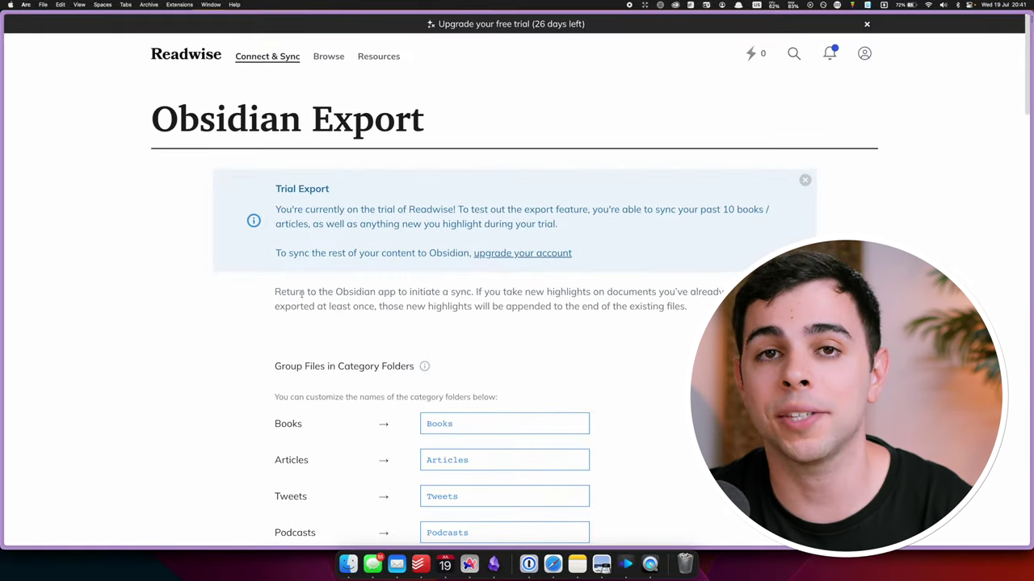
pyautogui.scroll(-2, 311, 294)
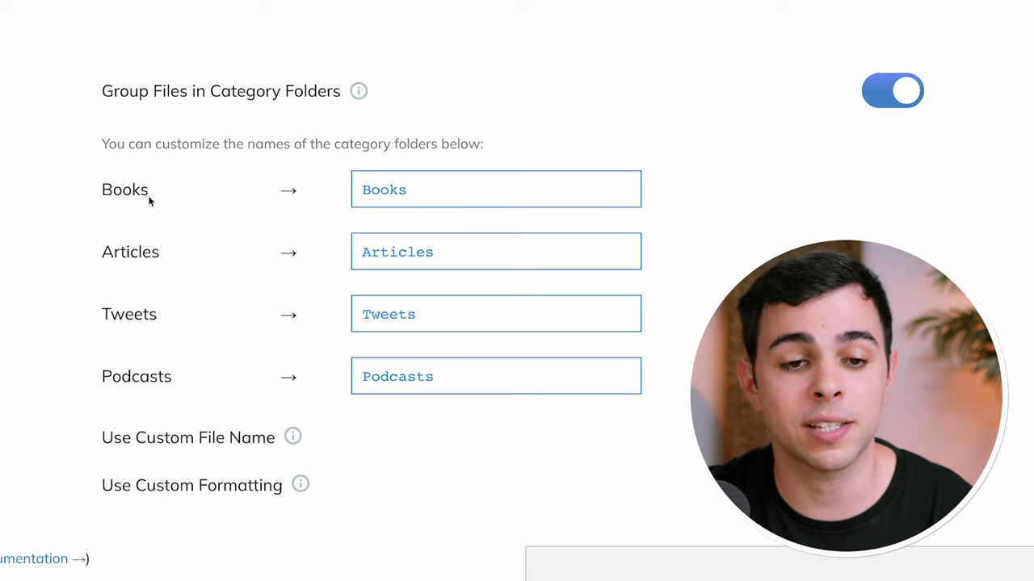
pyautogui.moveTo(135, 191); pyautogui.dragTo(102, 191)
pyautogui.click(177, 179)
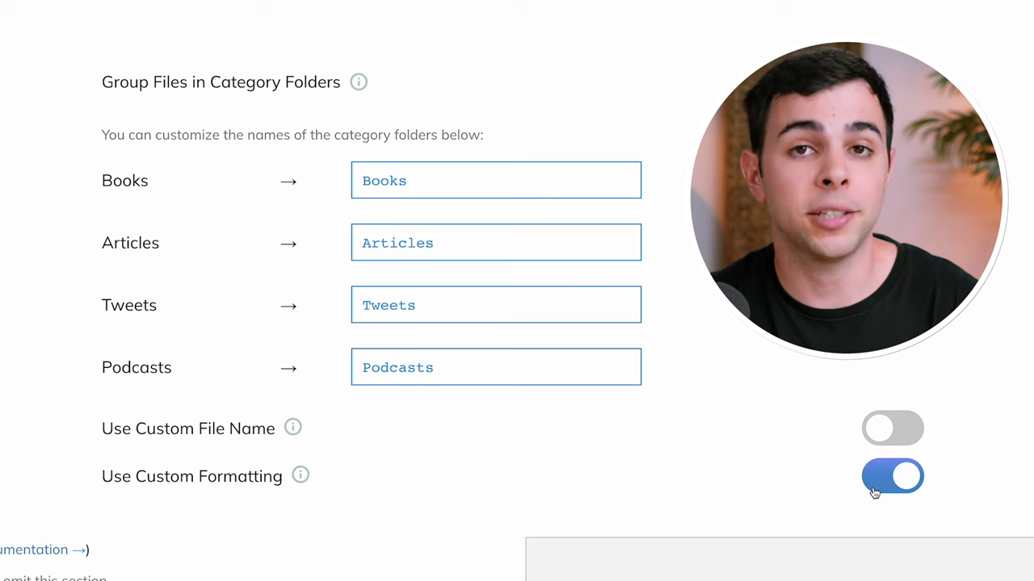
pyautogui.click(873, 490)
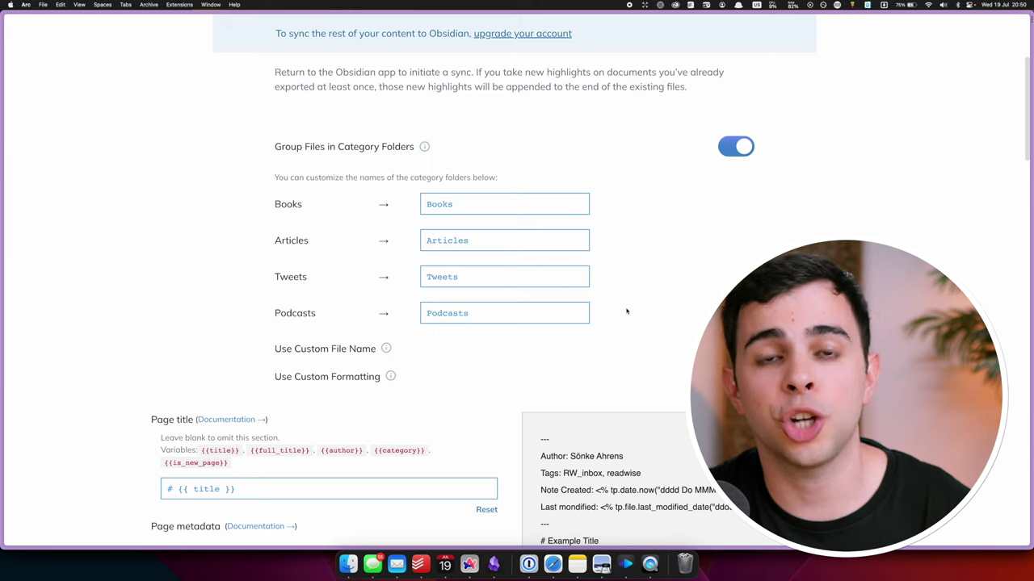
# Correct the misspelled "Last mondified" field to "Last modified" in the export's YAML front matter template
pyautogui.scroll(-15, 627, 311)
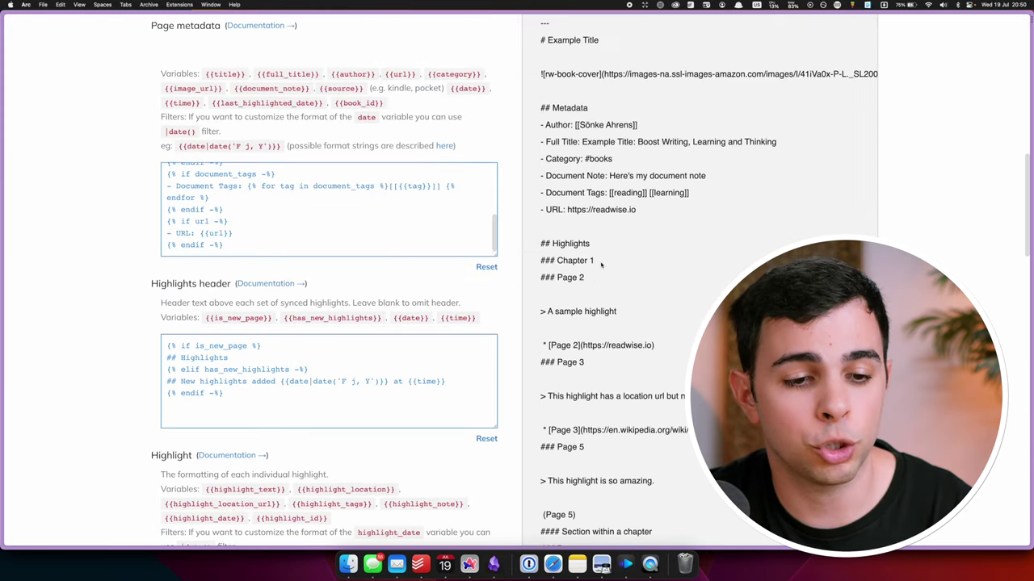
pyautogui.scroll(-5, 600, 261)
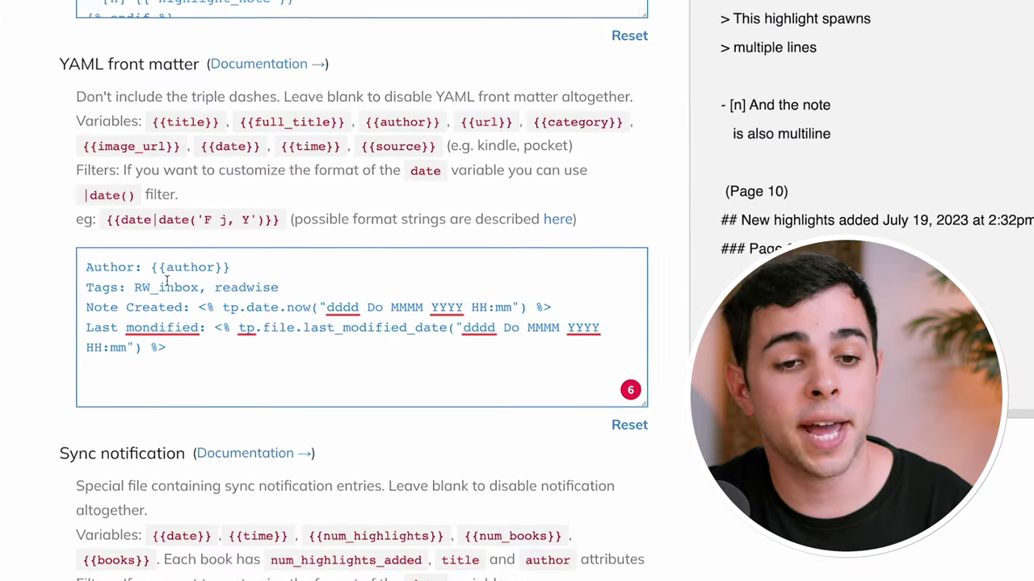
pyautogui.doubleClick(147, 287)
pyautogui.click(211, 288)
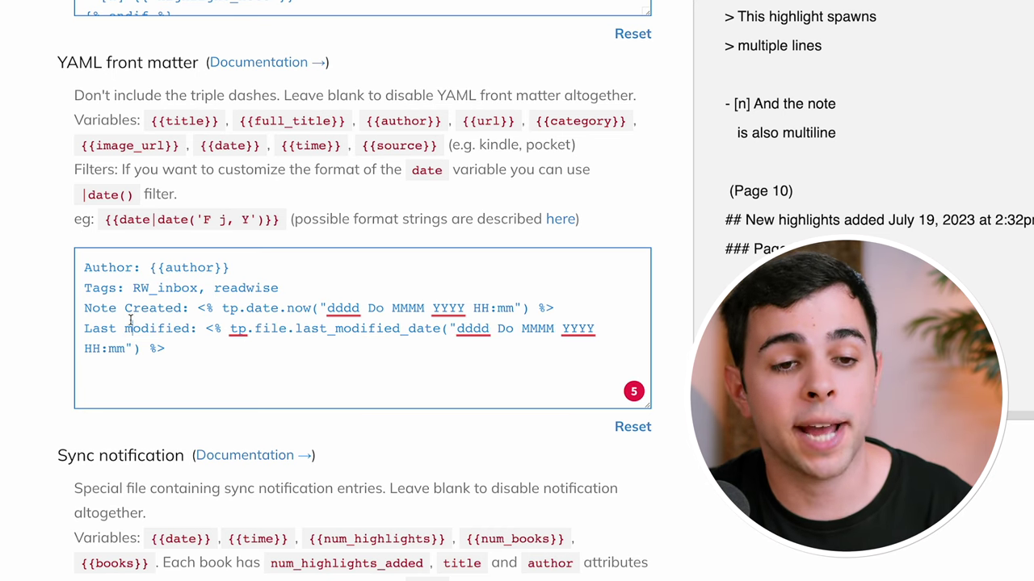
pyautogui.moveTo(117, 309); pyautogui.dragTo(140, 312)
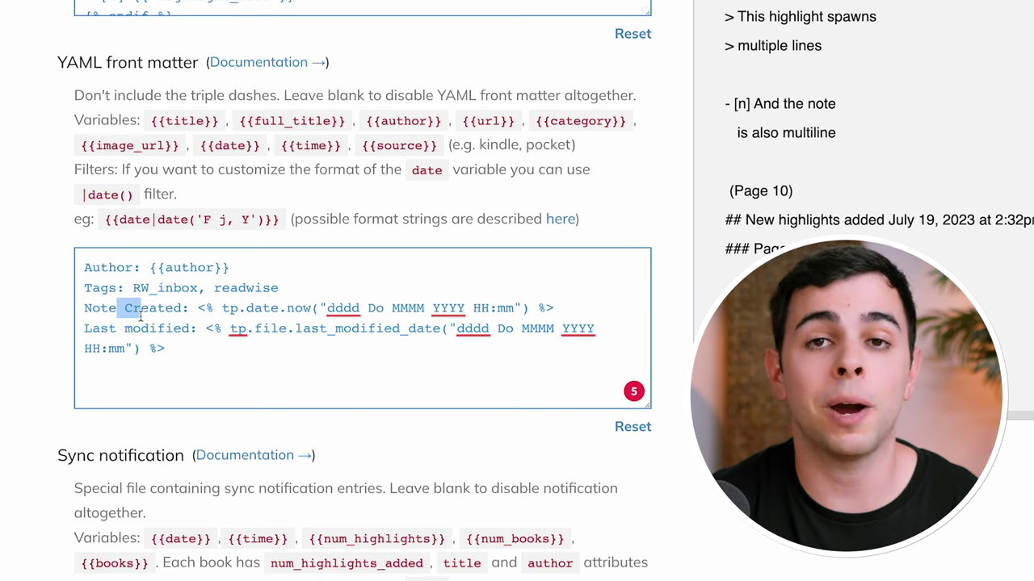
pyautogui.scroll(10, 420, 517)
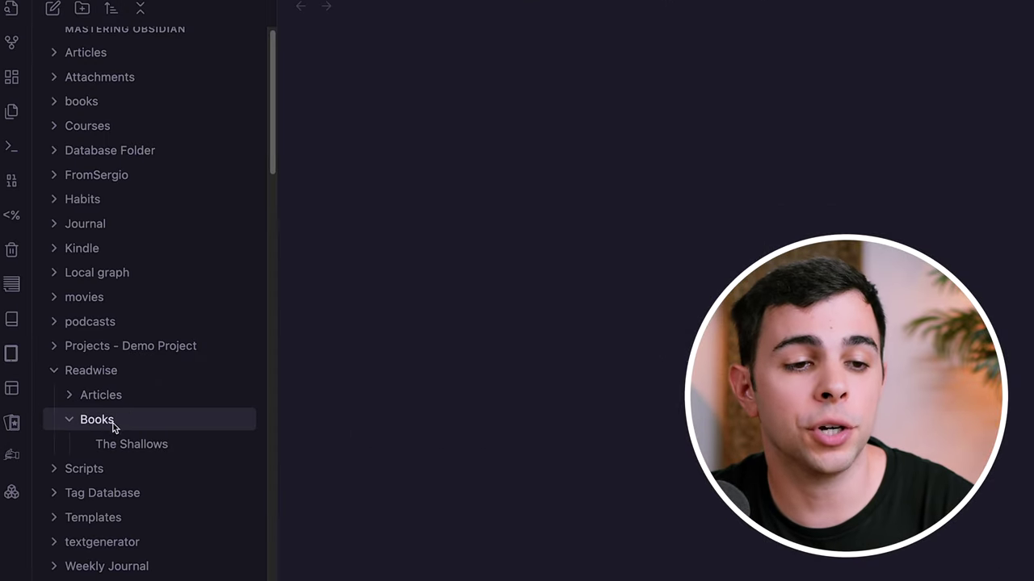
# In Obsidian, open The Shallows from the Readwise Books folder and look through its metadata and synced highlights
pyautogui.click(116, 436)
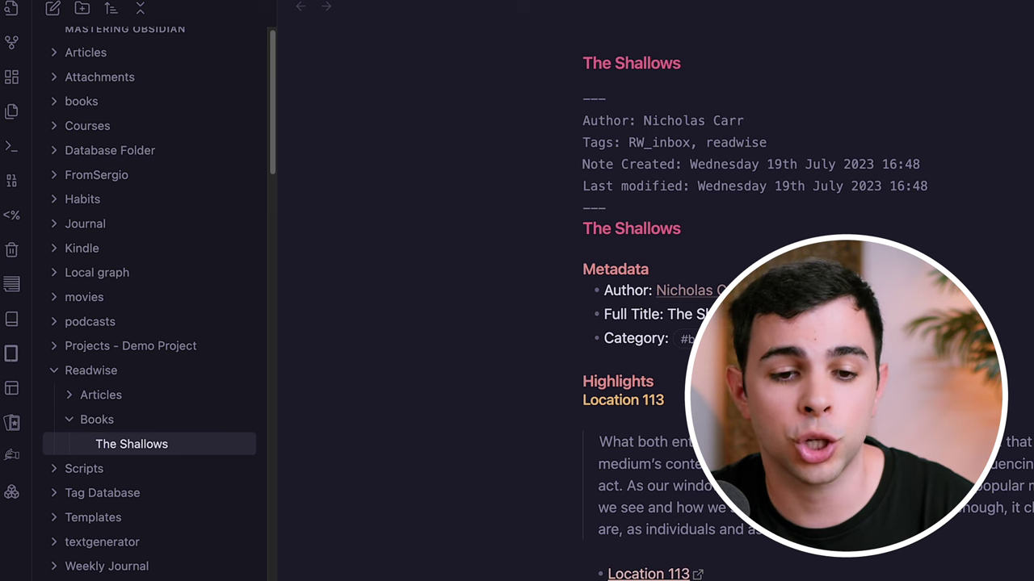
pyautogui.scroll(-6, 460, 375)
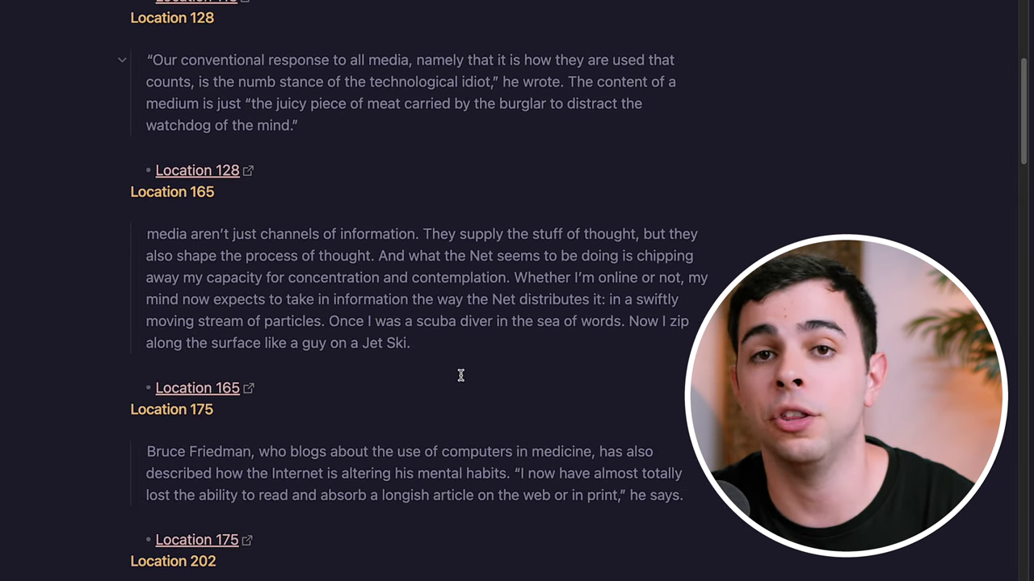
pyautogui.scroll(6, 461, 375)
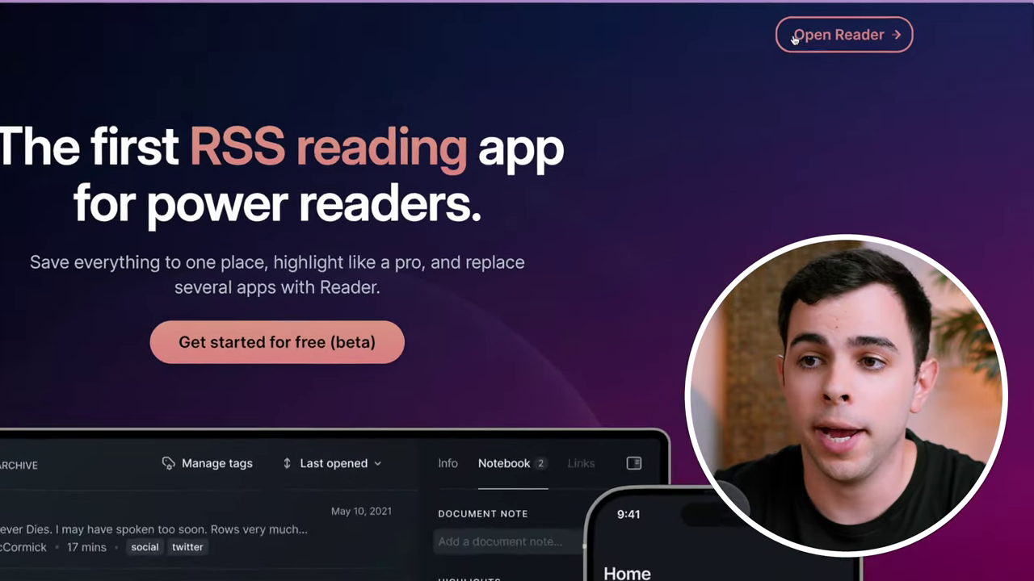
# In the browser, open Readwise Reader and view the options for importing documents to the library and feed
pyautogui.click(770, 36)
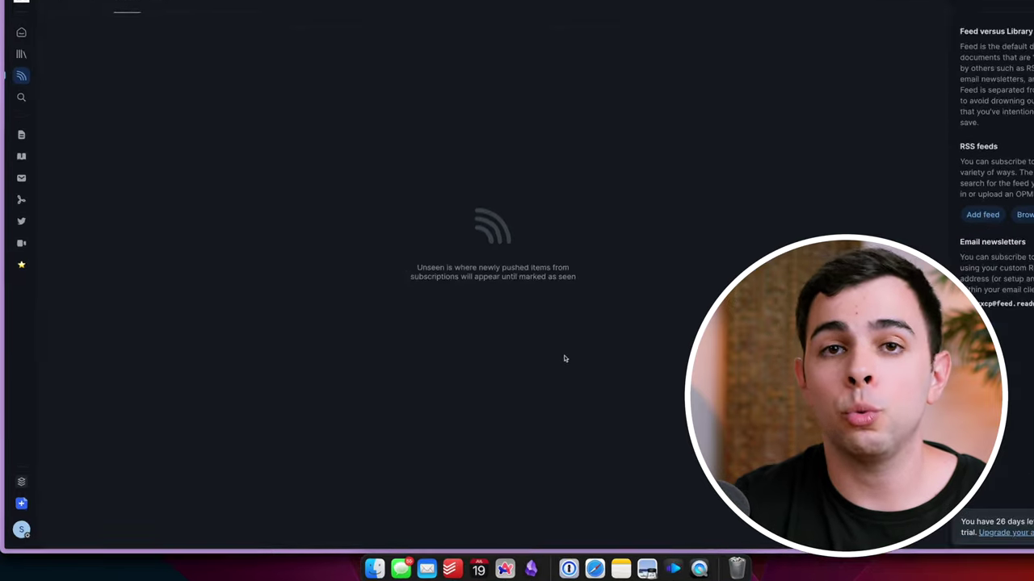
pyautogui.click(31, 507)
pyautogui.click(160, 496)
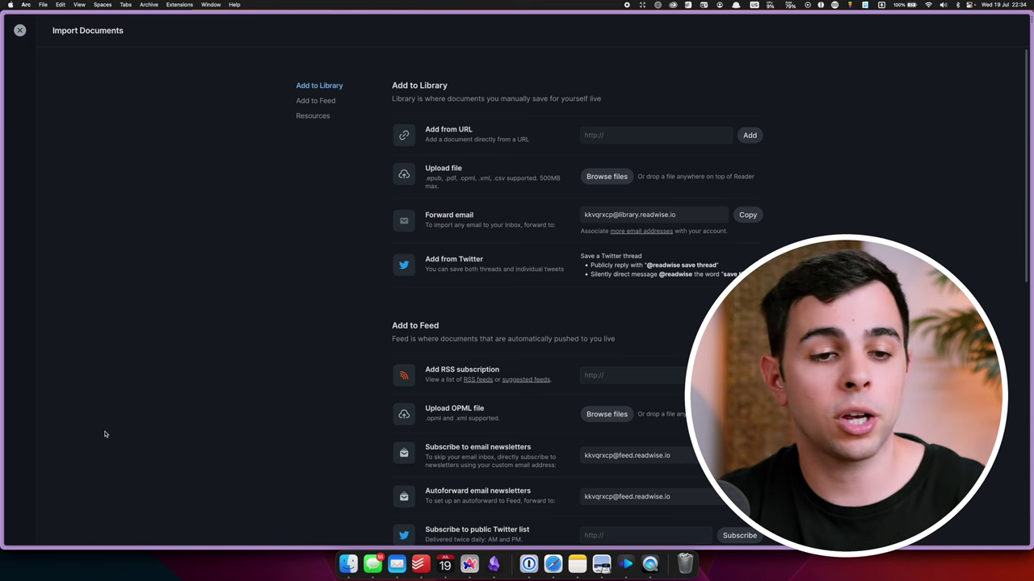
pyautogui.press('Escape')
# Open the Integrations settings in Reader and connect Twitter for saving tweets, threads and list updates
pyautogui.click(18, 547)
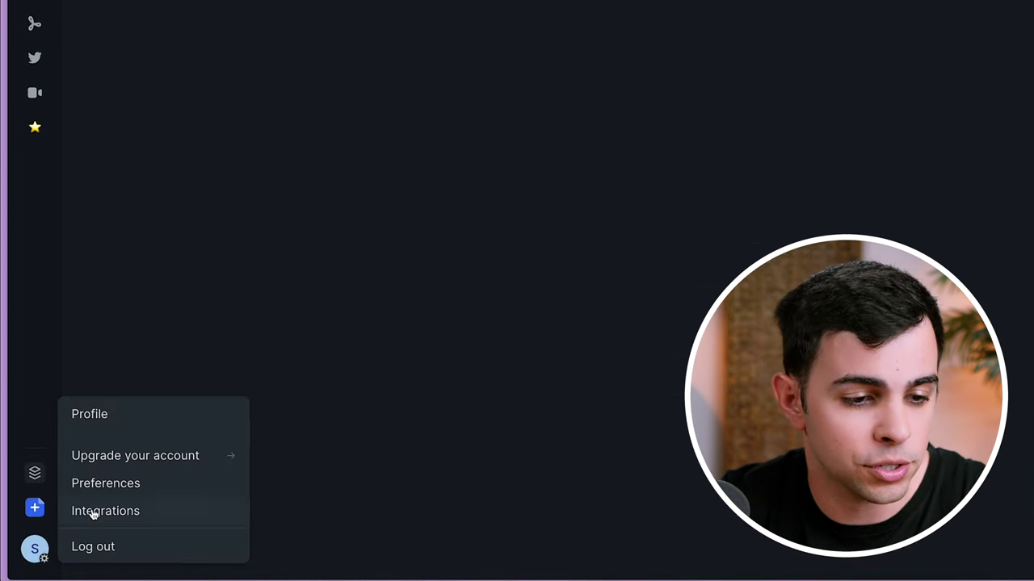
pyautogui.click(94, 483)
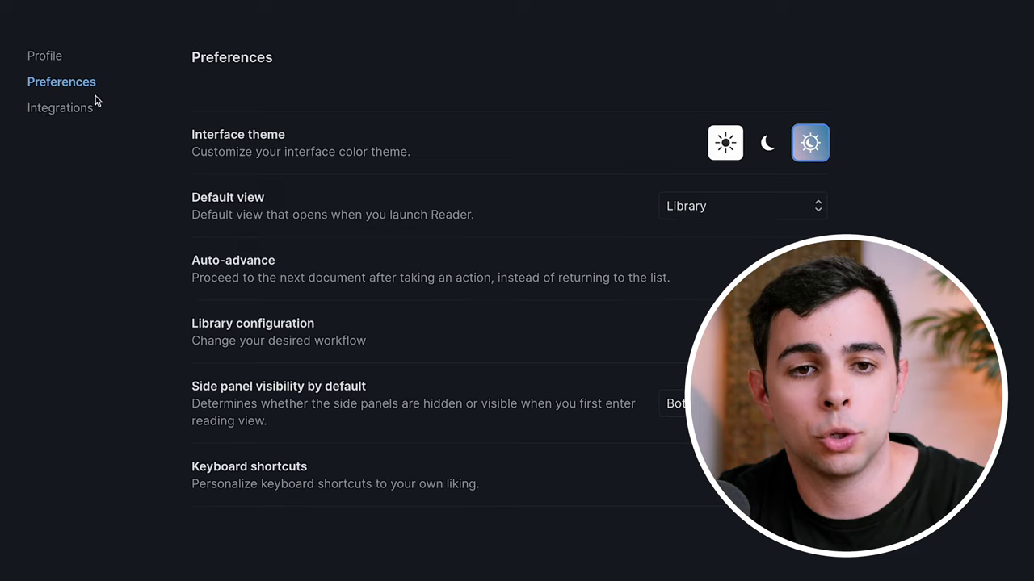
pyautogui.click(93, 105)
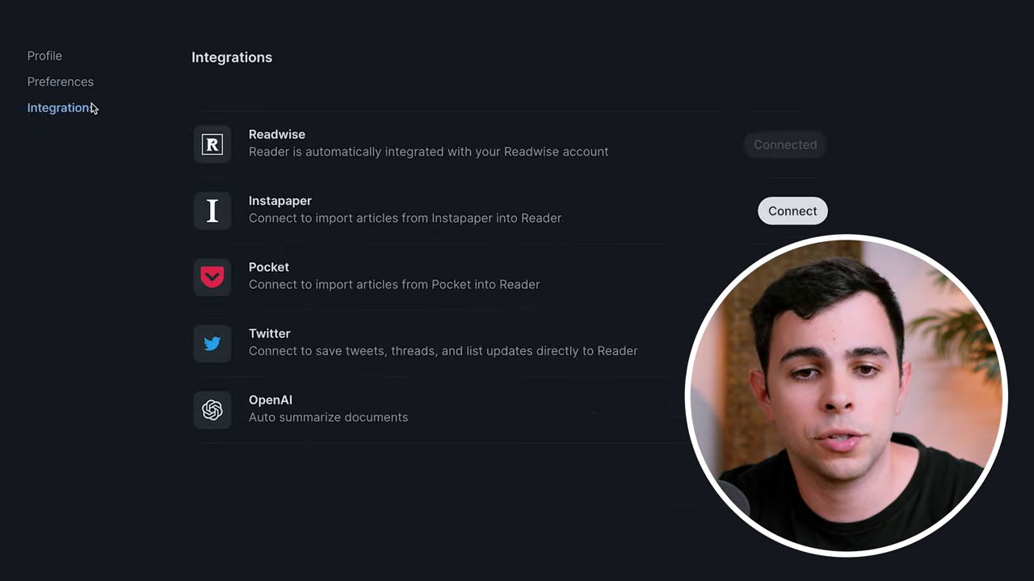
pyautogui.click(802, 352)
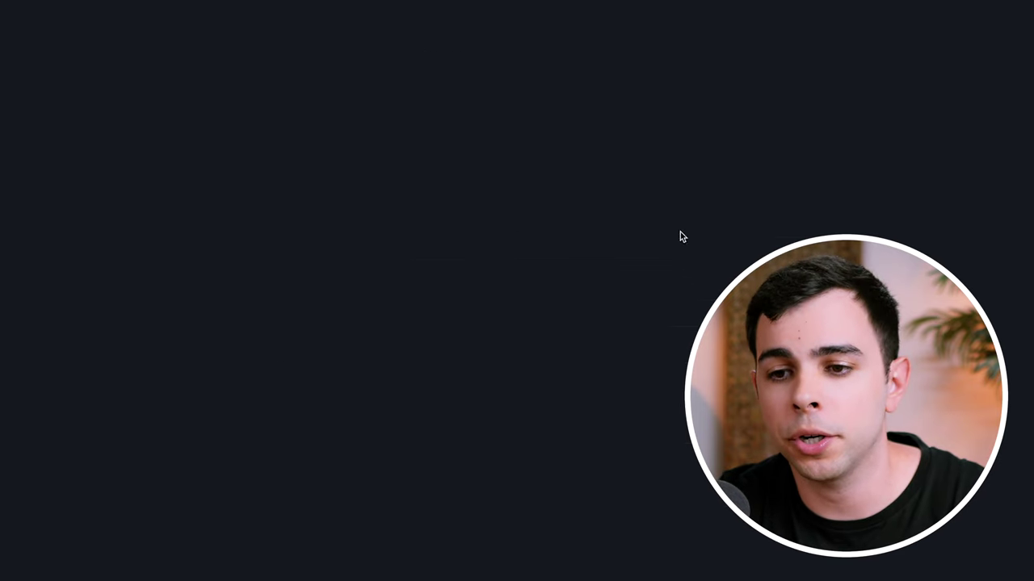
pyautogui.click(586, 230)
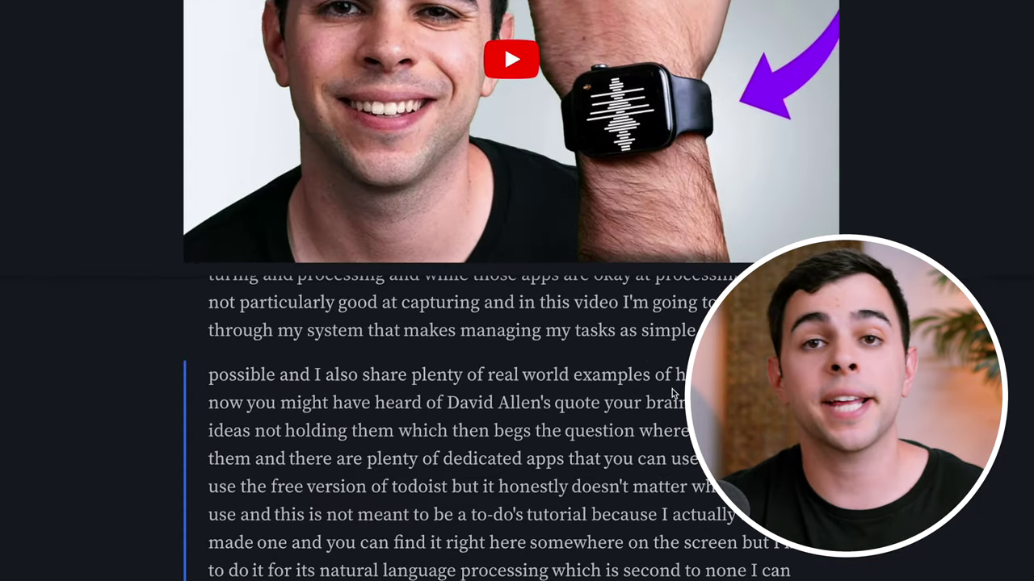
# Highlight David Allen's quote and the sentences after it in the saved video's transcript, and start a note on the highlight
pyautogui.moveTo(236, 402); pyautogui.dragTo(624, 465)
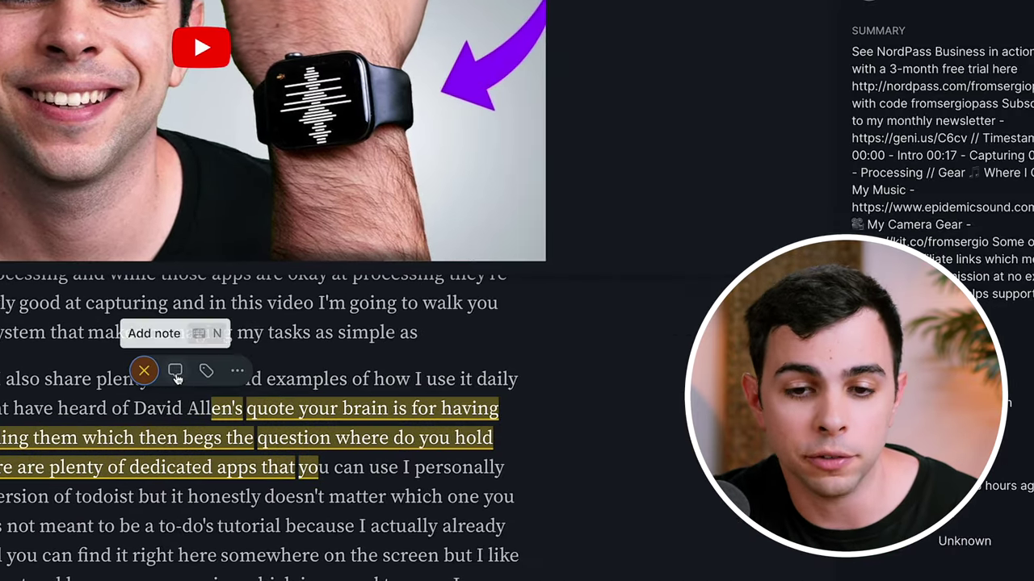
pyautogui.click(484, 370)
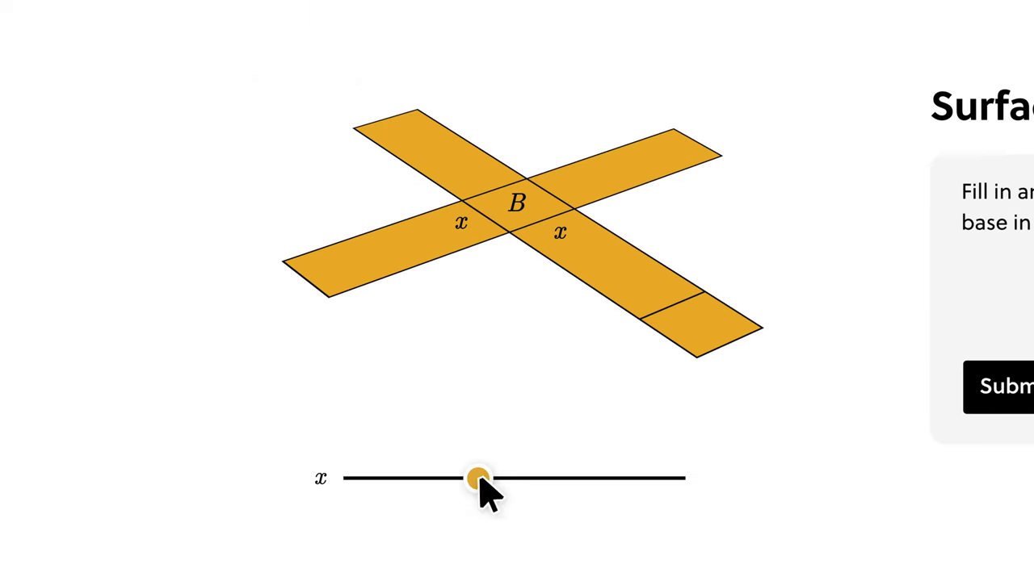
pyautogui.moveTo(480, 479); pyautogui.dragTo(613, 479)
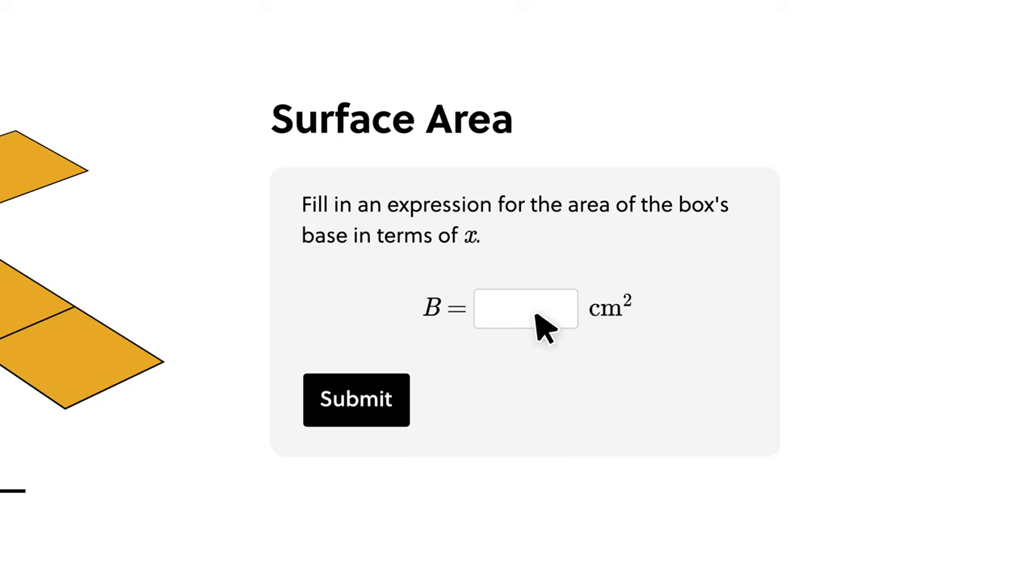
pyautogui.click(377, 408)
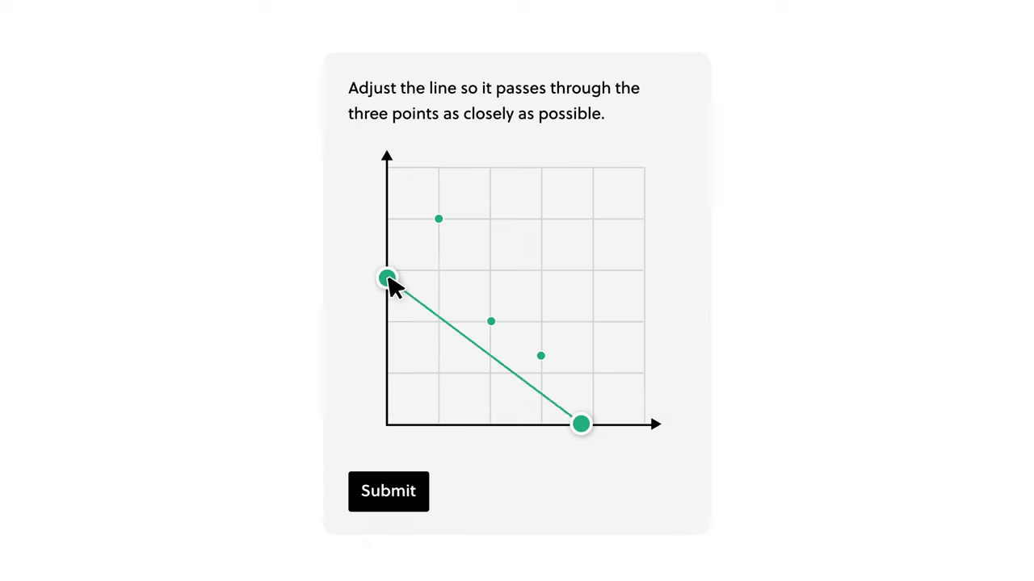
pyautogui.click(410, 494)
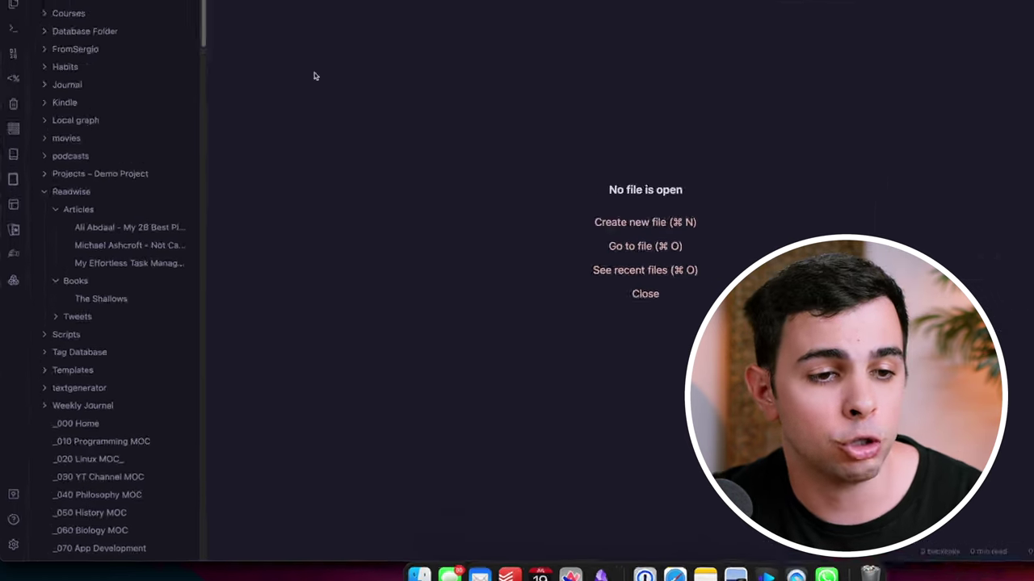
# Open The Shallows from the Readwise Books folder and list the notes tagged RW_inbox
pyautogui.click(122, 287)
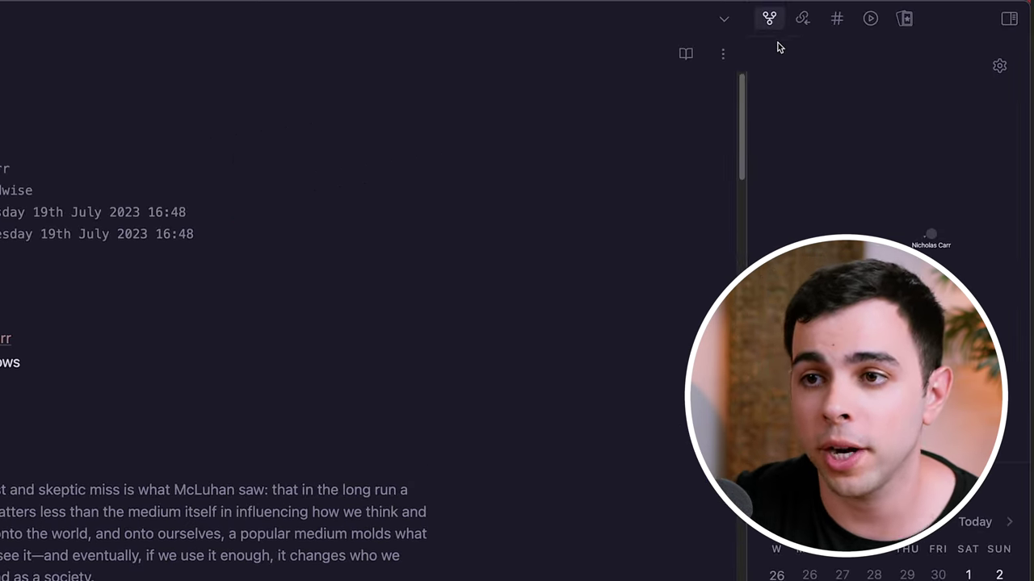
pyautogui.click(937, 4)
pyautogui.scroll(-1, 868, 274)
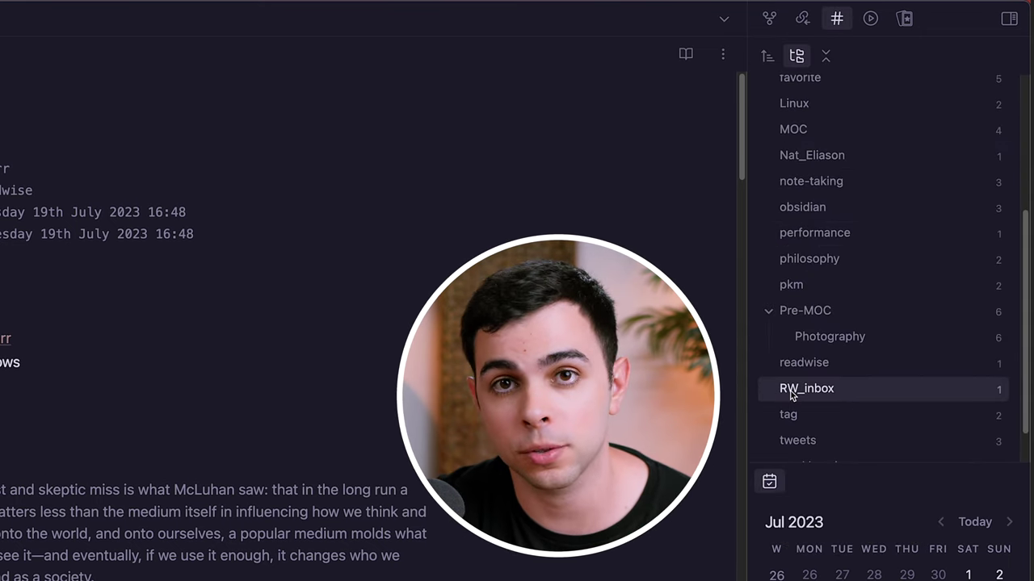
pyautogui.scroll(-2, 792, 392)
pyautogui.click(800, 343)
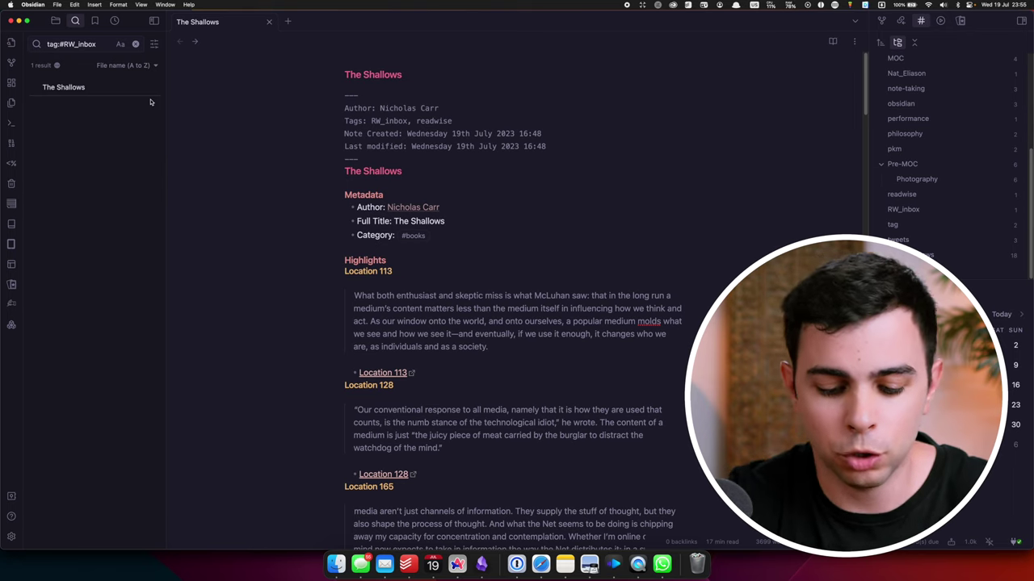
# Create a note titled Readwise Inbox containing a dataview TABLE query that pulls from the #RW_inbox tag
pyautogui.press('super+n')
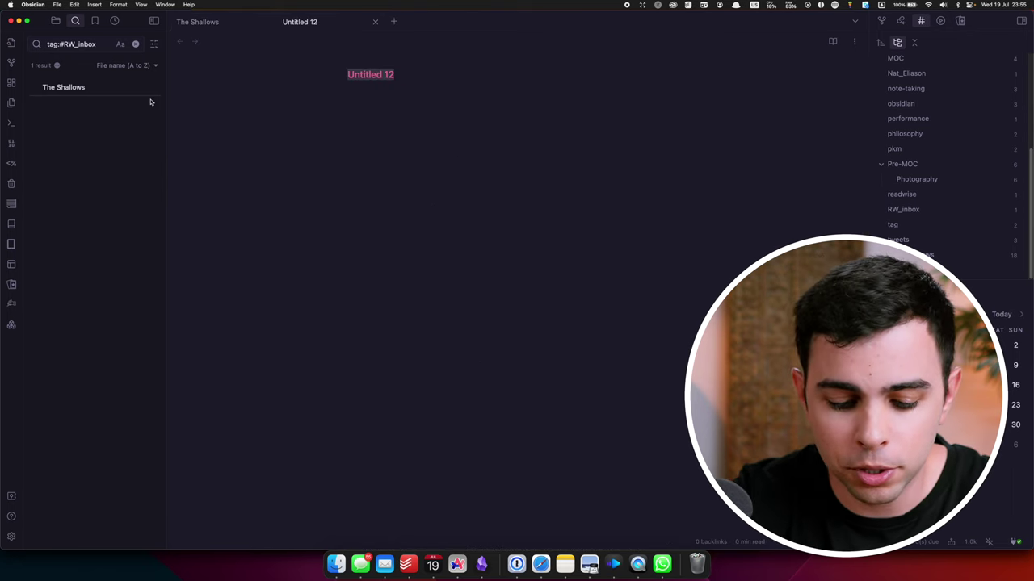
pyautogui.write('Readwise Inbox')
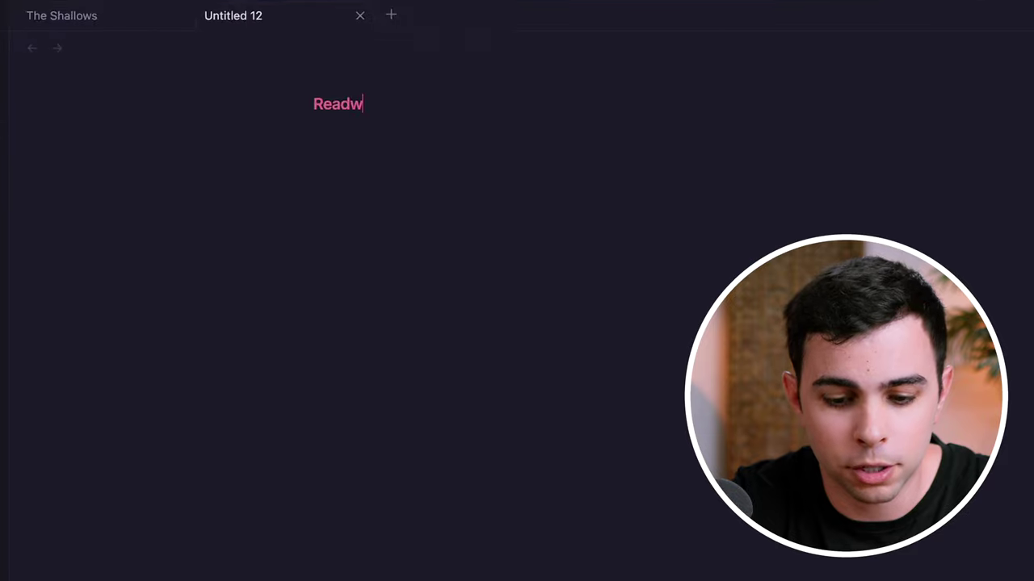
pyautogui.press('Return')
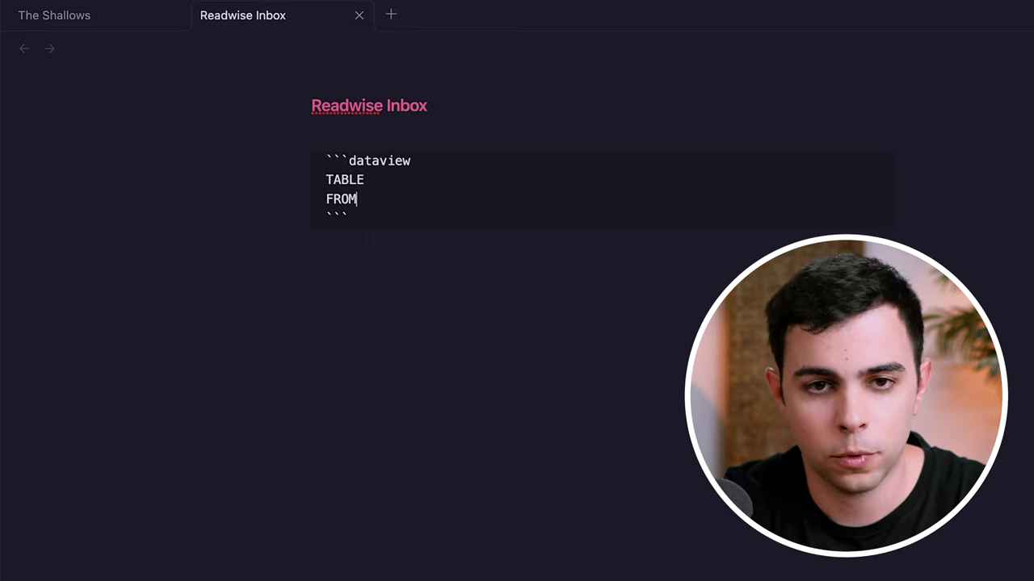
pyautogui.write('#RW')
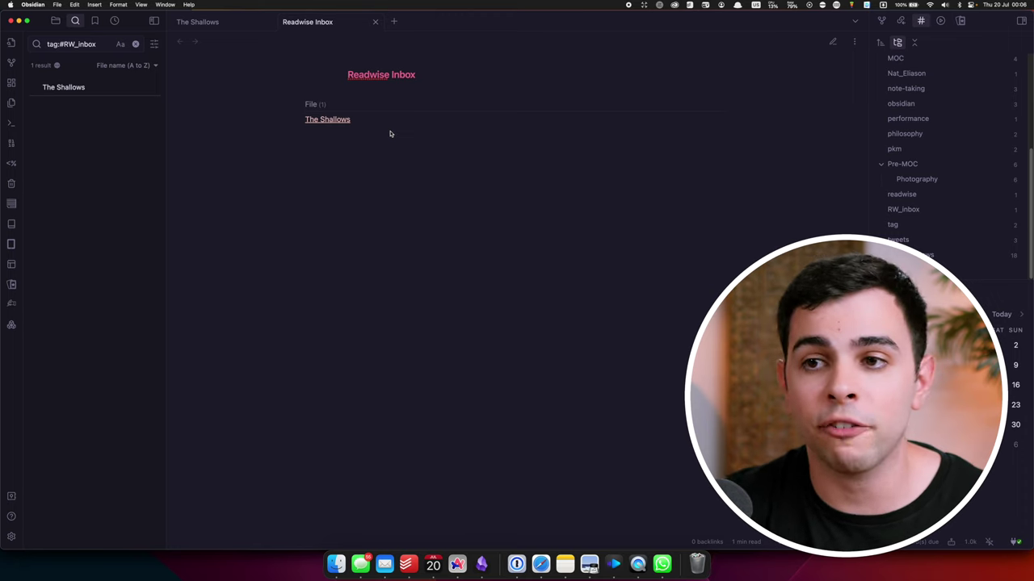
# Open the local graph of the Readwise Inbox note and dock it among the sidebar views
pyautogui.click(881, 20)
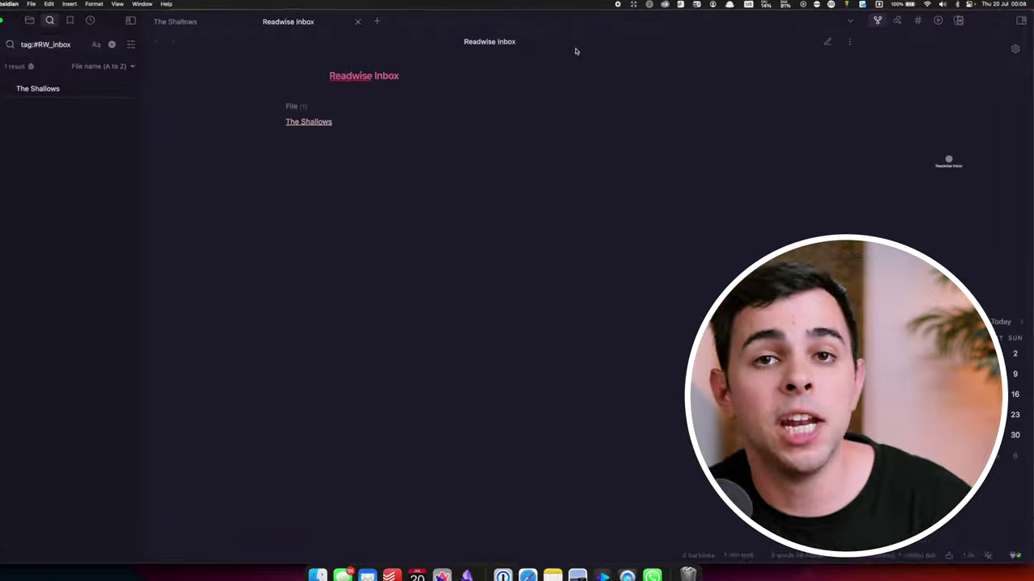
pyautogui.press('super+p')
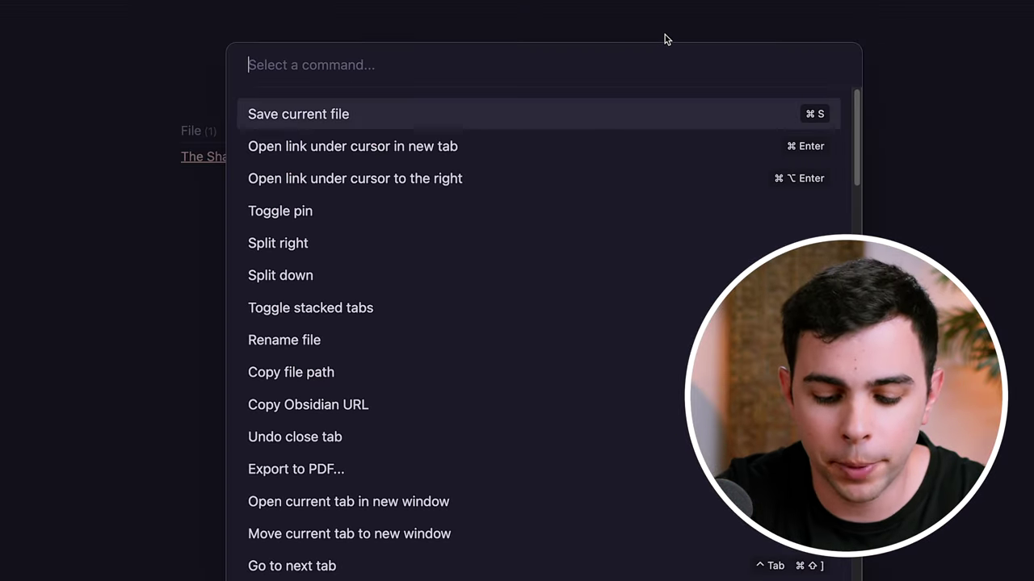
pyautogui.write('local grap')
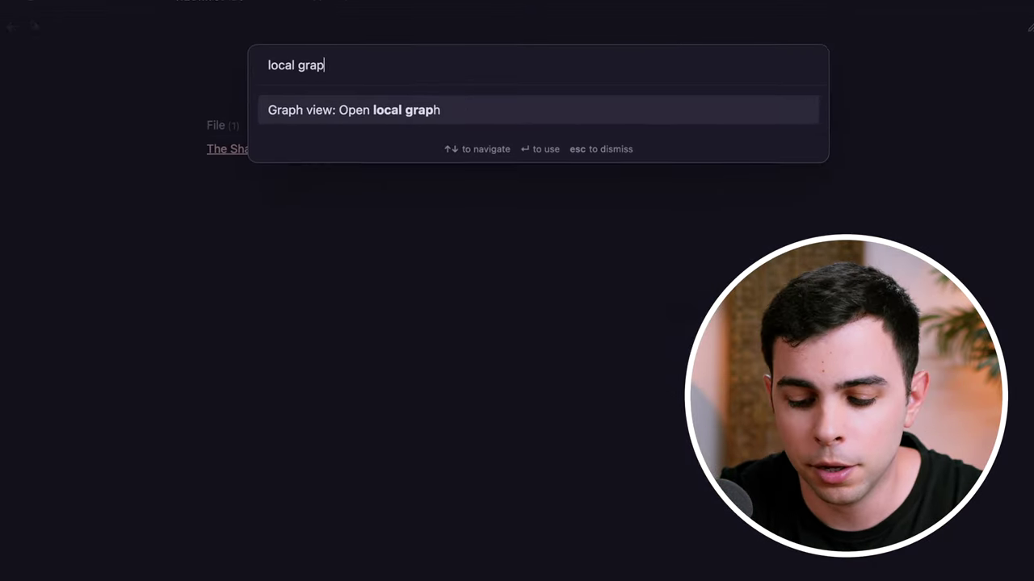
pyautogui.press('Return')
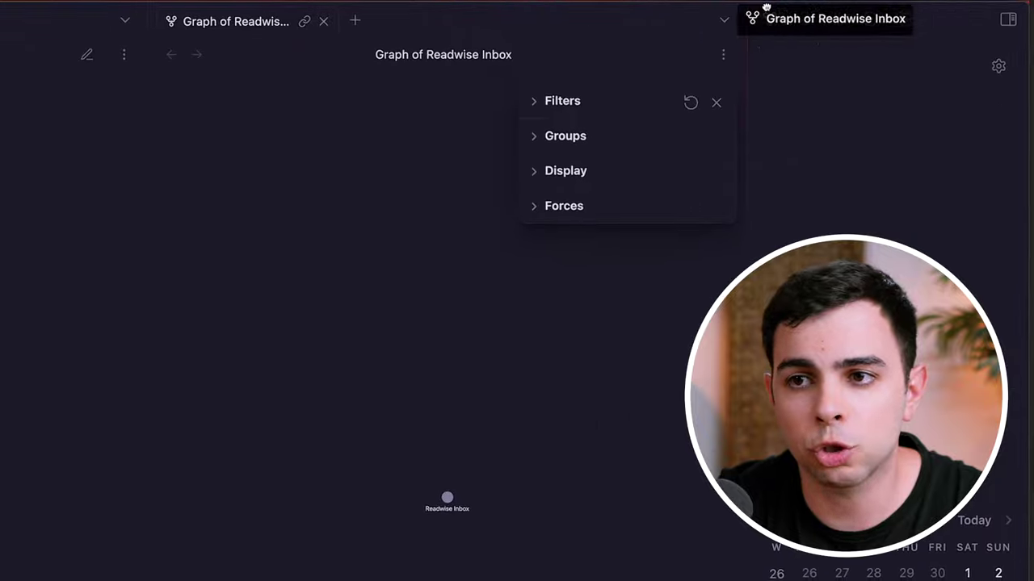
pyautogui.moveTo(766, 6); pyautogui.dragTo(785, 34)
pyautogui.moveTo(904, 535); pyautogui.dragTo(905, 536)
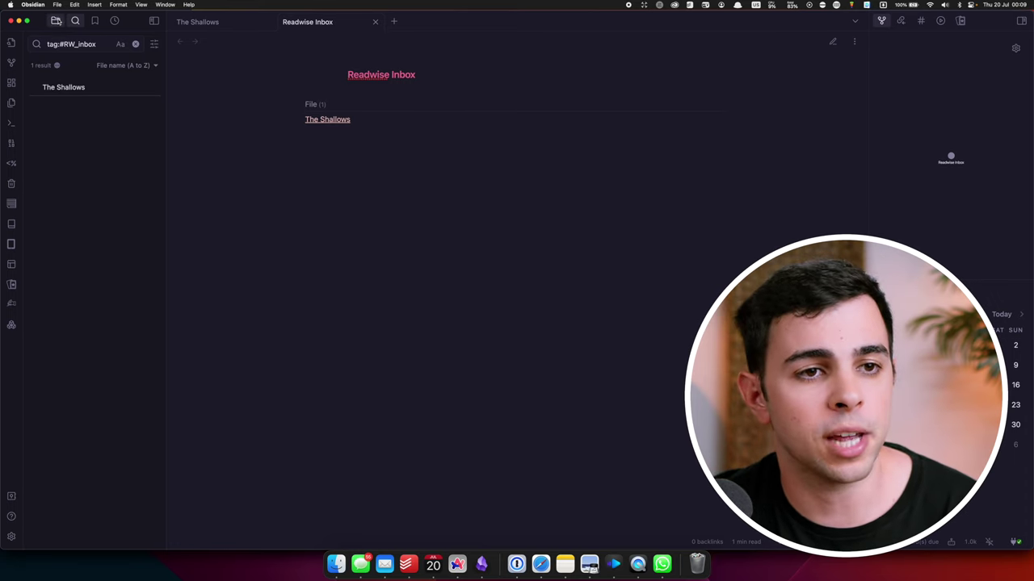
# Open Note 1 from the Local graph folder and view its local graph and the graph settings
pyautogui.click(55, 20)
pyautogui.click(66, 197)
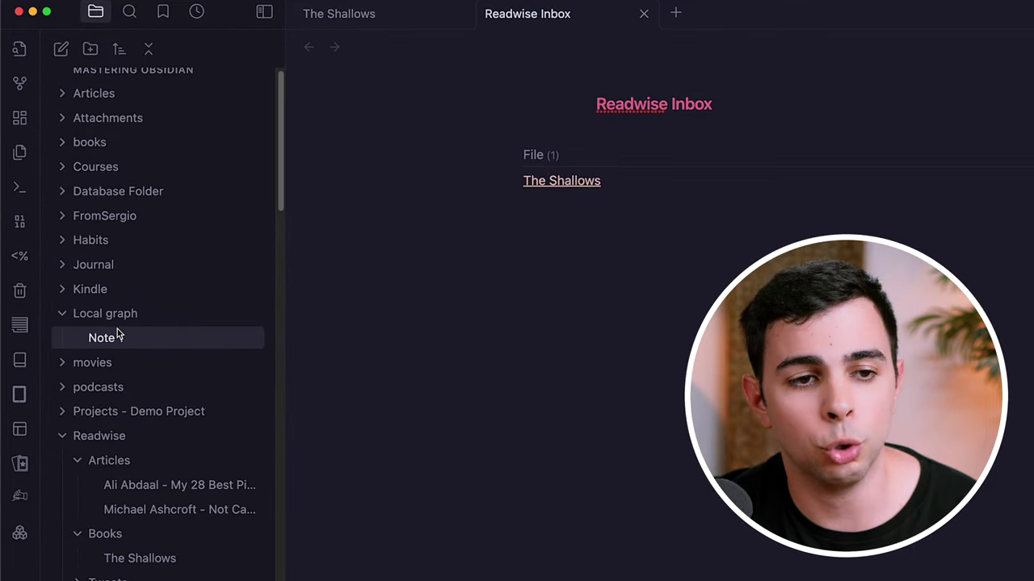
pyautogui.click(118, 333)
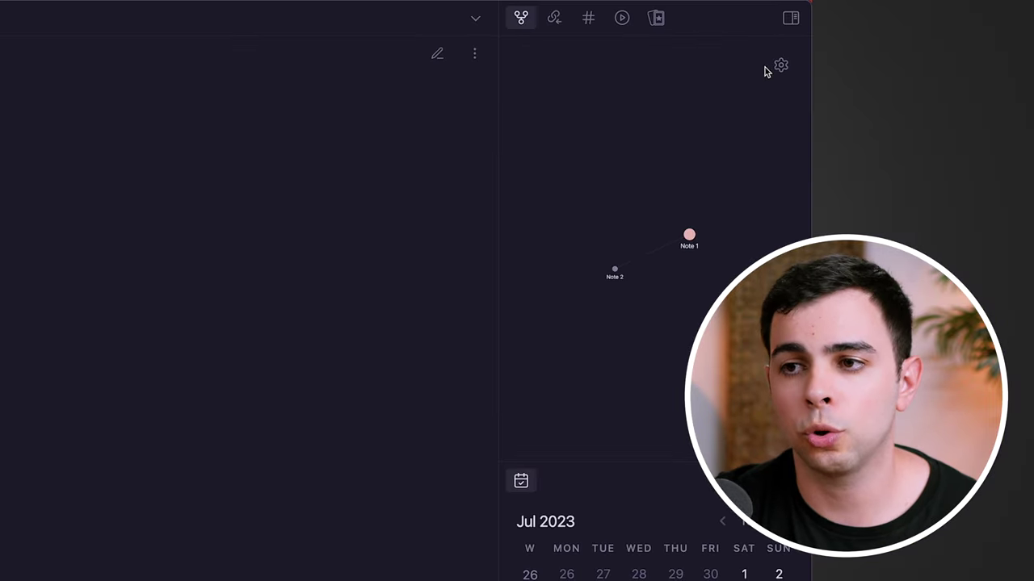
pyautogui.click(598, 71)
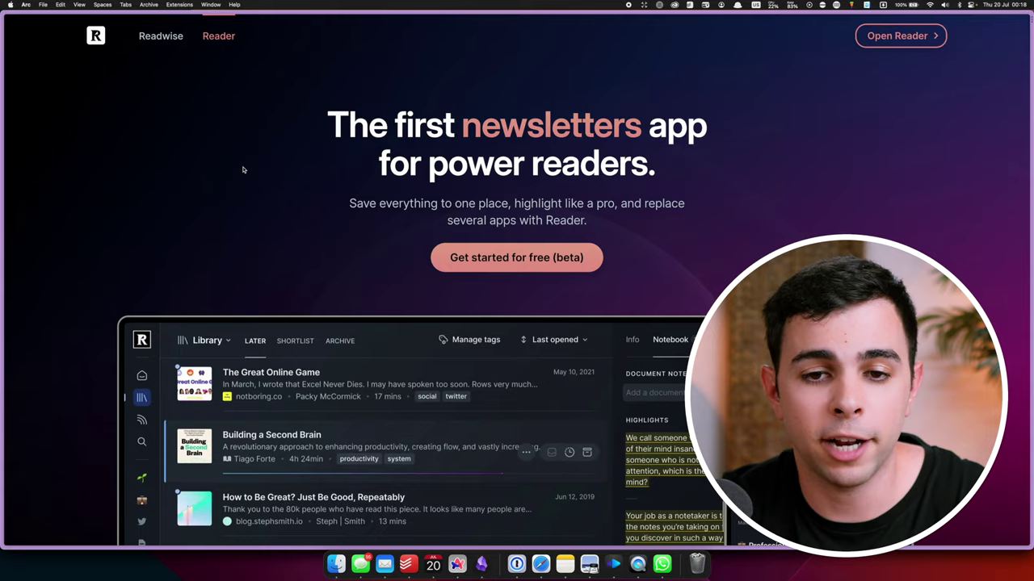
# On the Reader website in the browser, expand the FAQ entry "How will Reader be priced?" and read the repricing statement
pyautogui.scroll(-20, 242, 170)
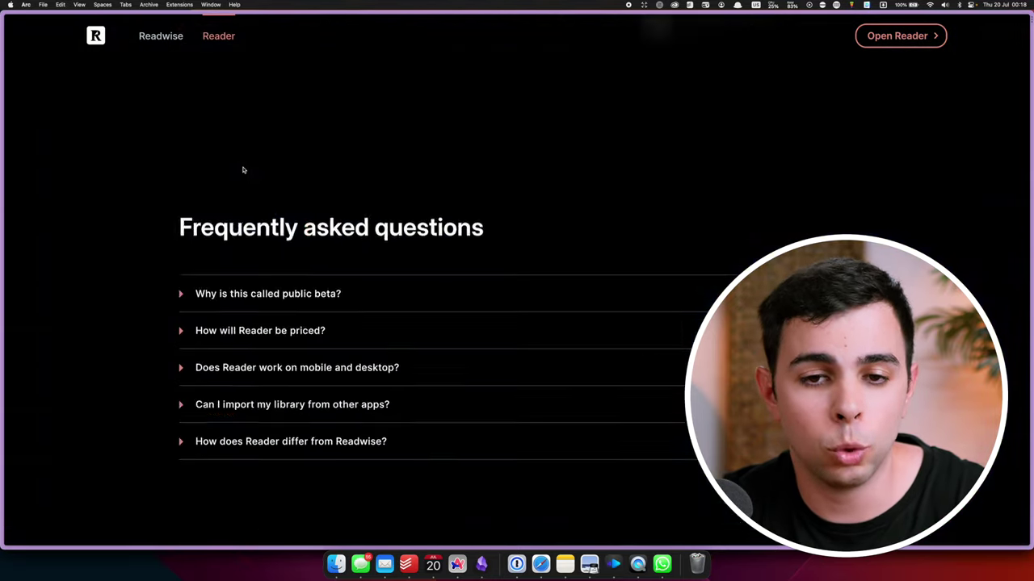
pyautogui.scroll(3, 242, 169)
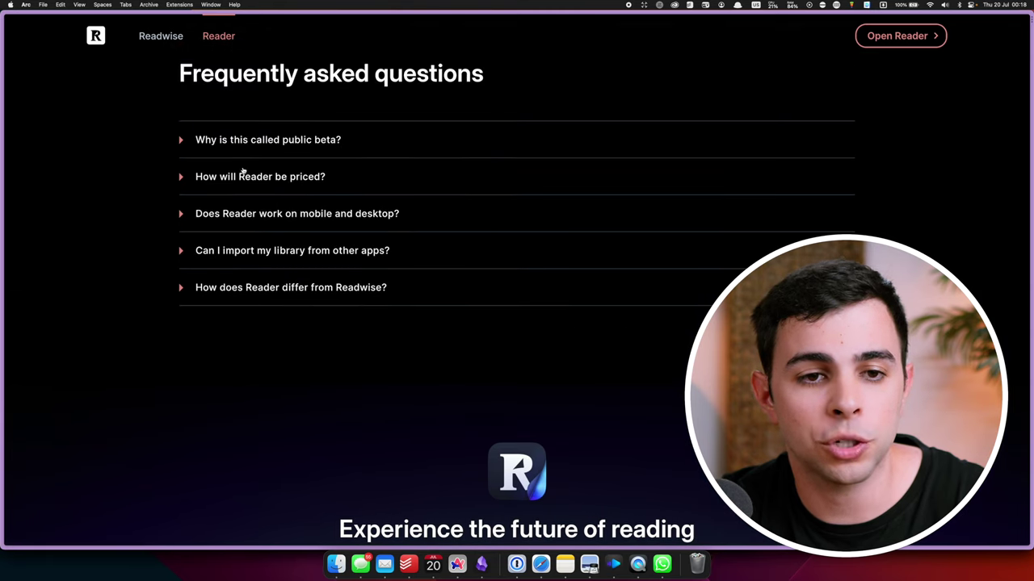
pyautogui.click(213, 176)
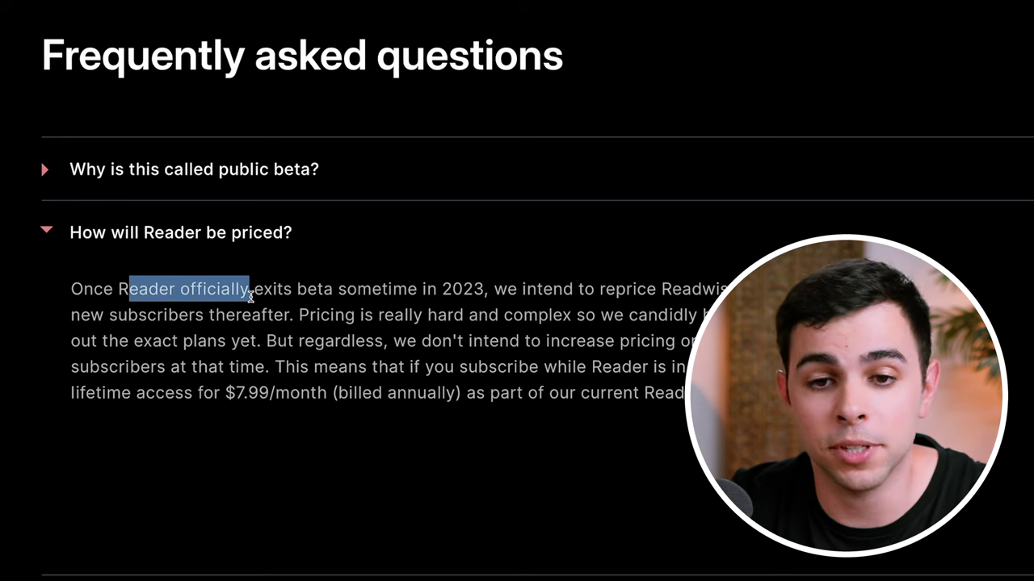
pyautogui.click(351, 298)
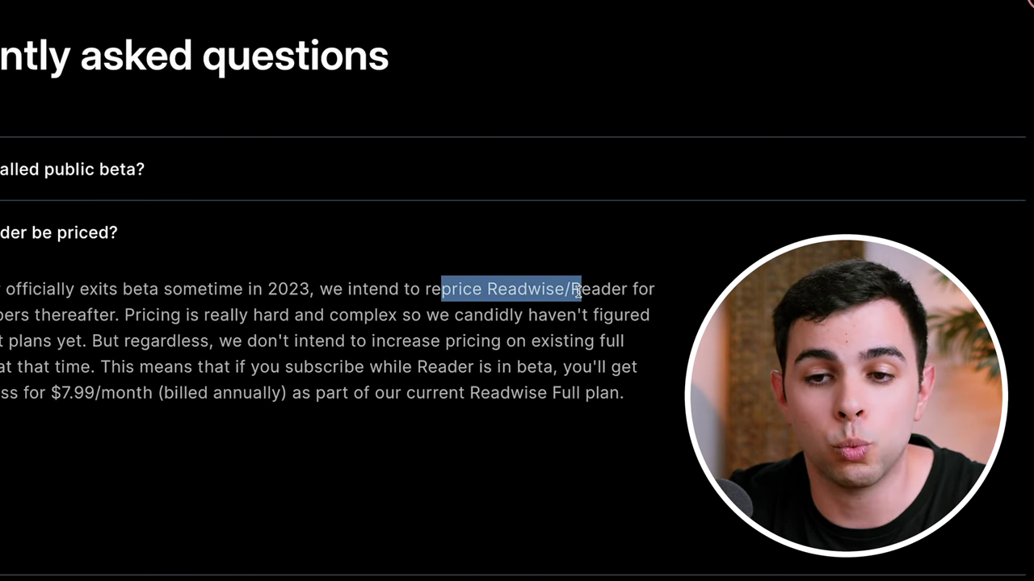
pyautogui.moveTo(579, 289); pyautogui.dragTo(591, 290)
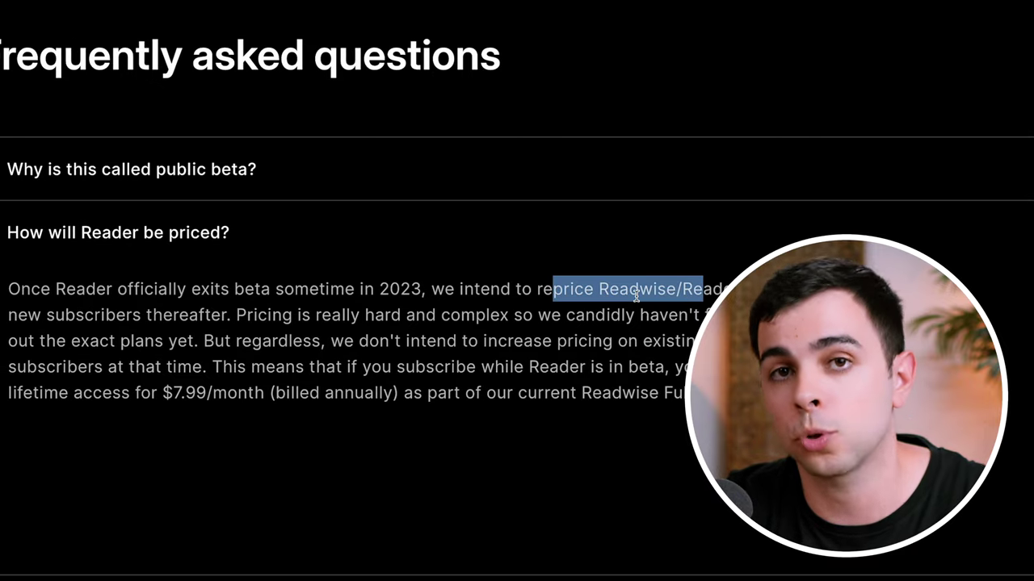